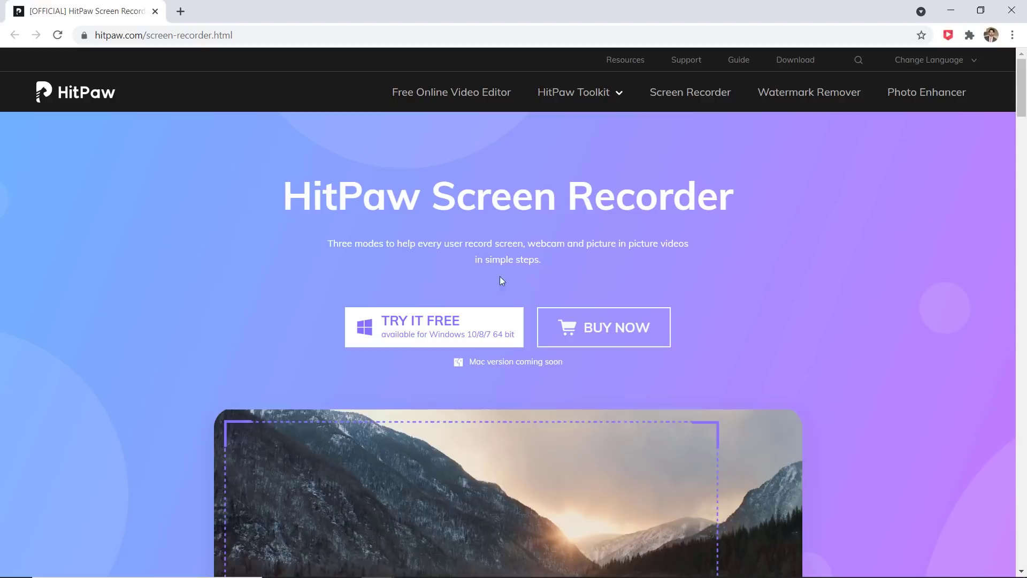
Step: Browse the HitPaw Screen Recorder product page and start downloading the free Windows installer
scroll(859, 272, "down", 5)
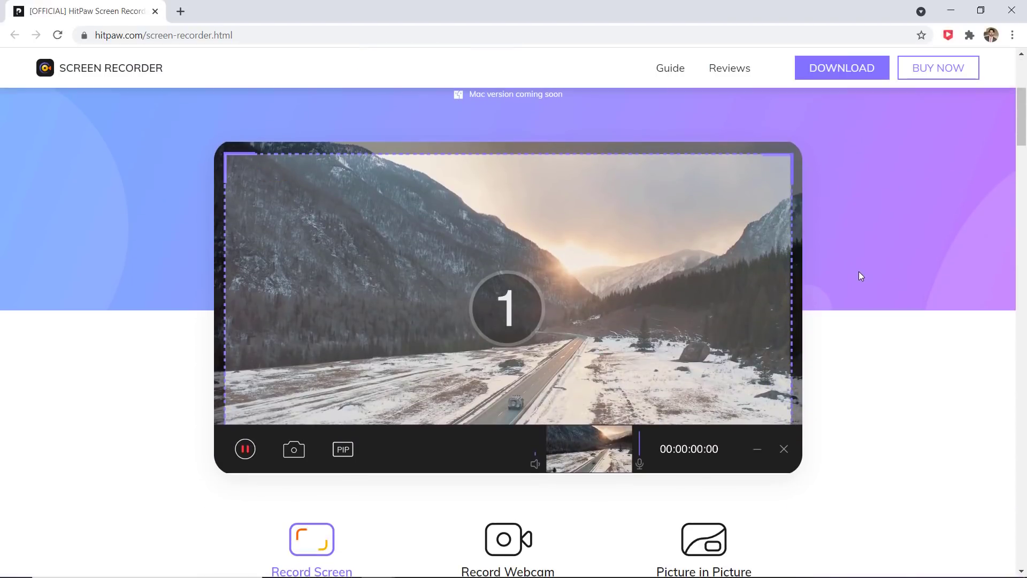
scroll(859, 272, "down", 1)
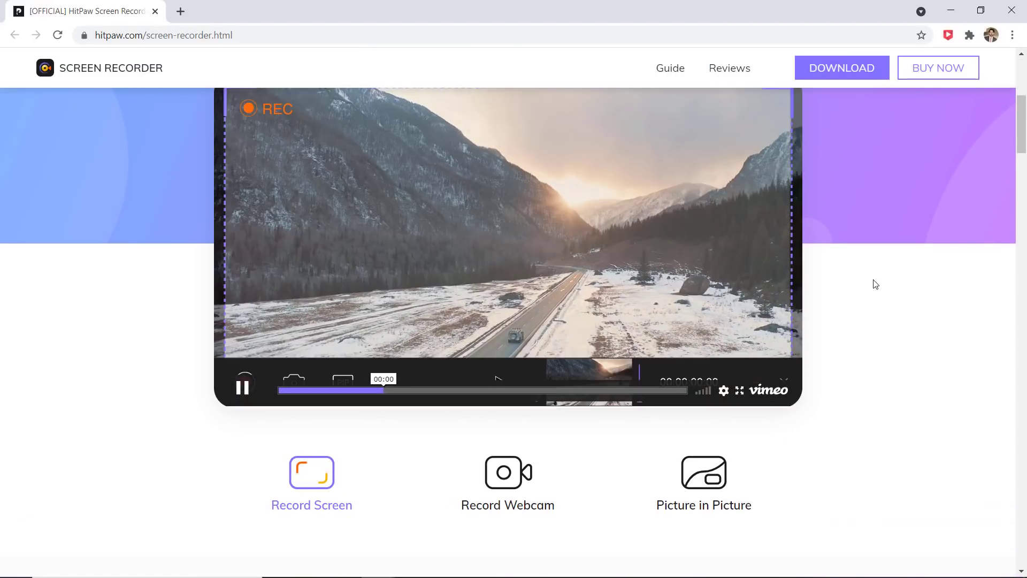
scroll(875, 284, "up", 6)
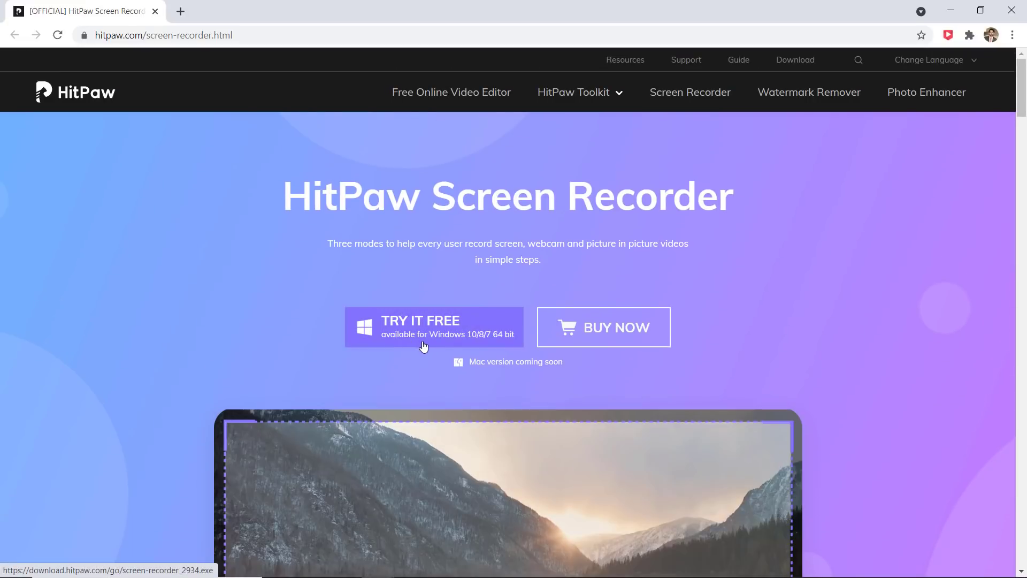
left_click(427, 346)
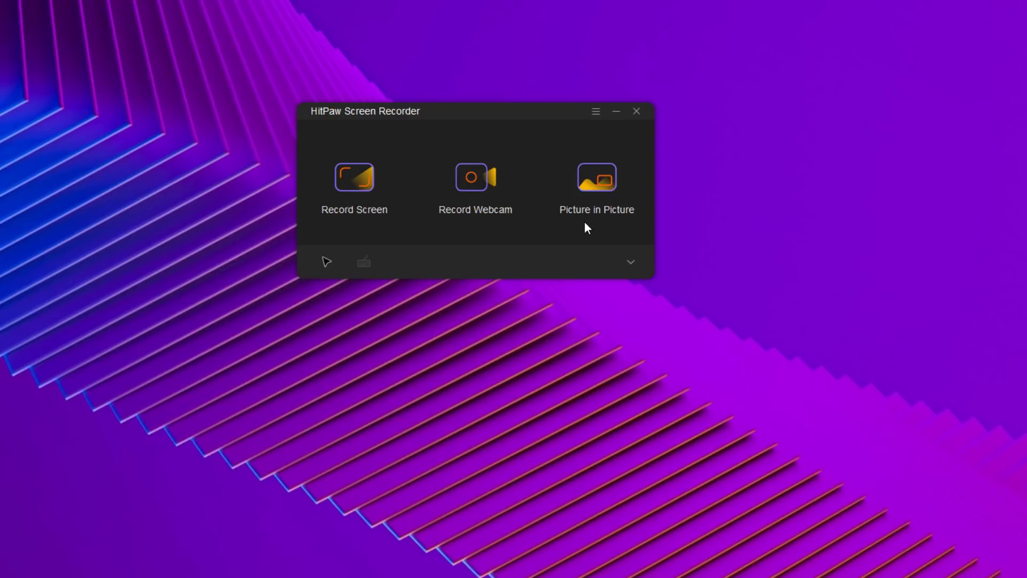
Step: Expand the settings panel to show the File section with recorded files and output location
left_click(631, 262)
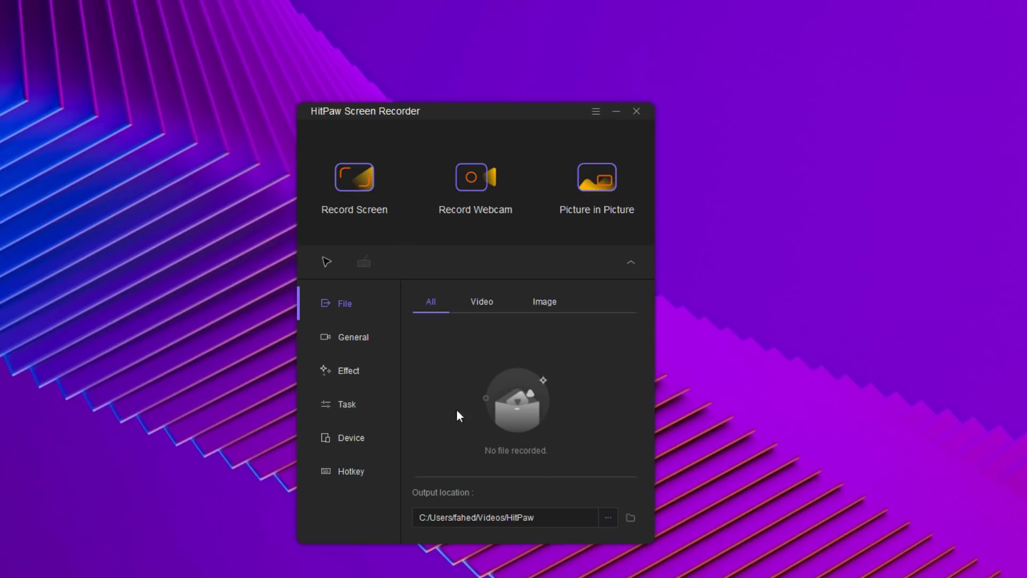
Step: Check the General settings, keeping frame rate at 30 and resolution at Original
left_click(368, 339)
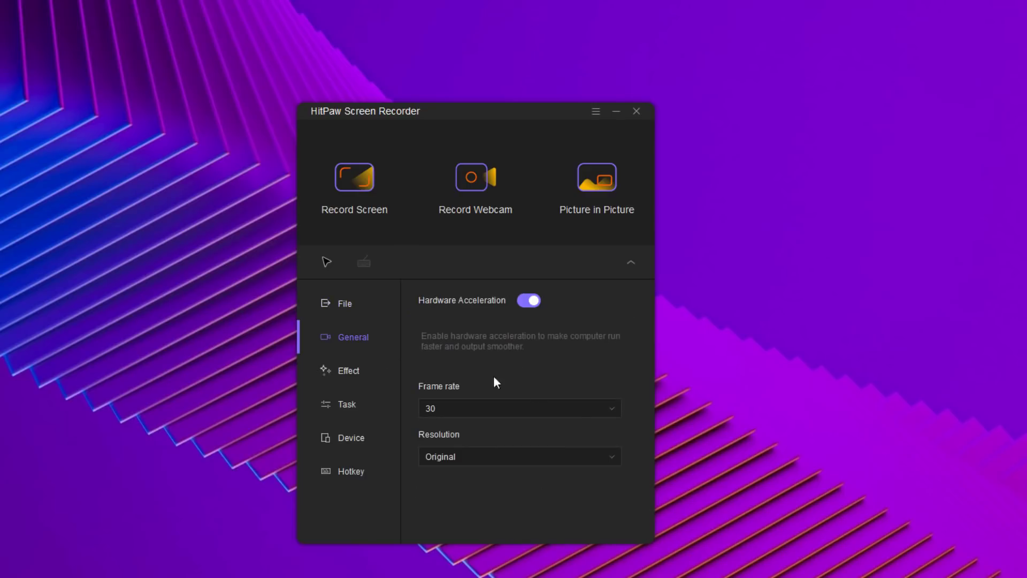
left_click(599, 408)
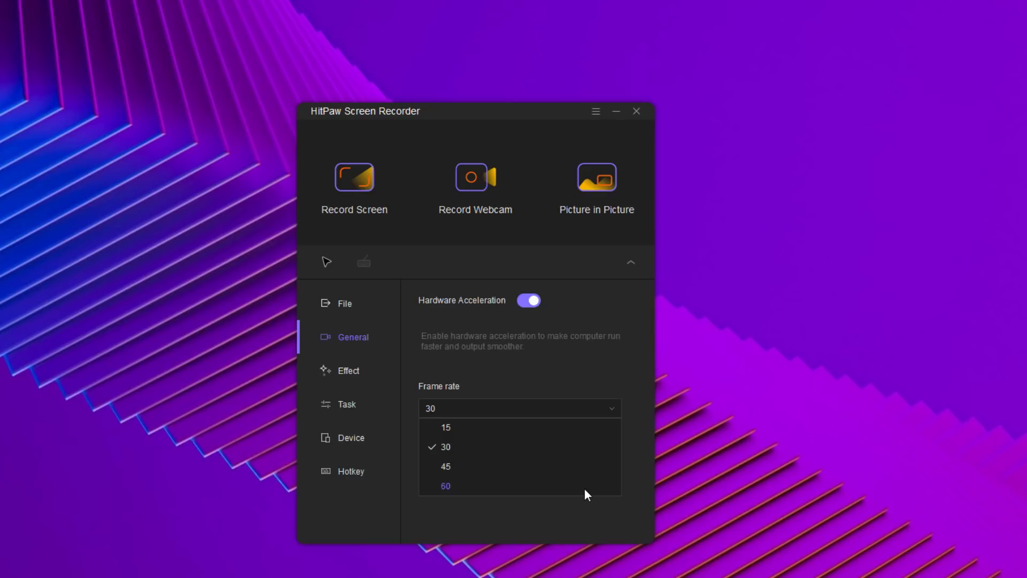
left_click(582, 386)
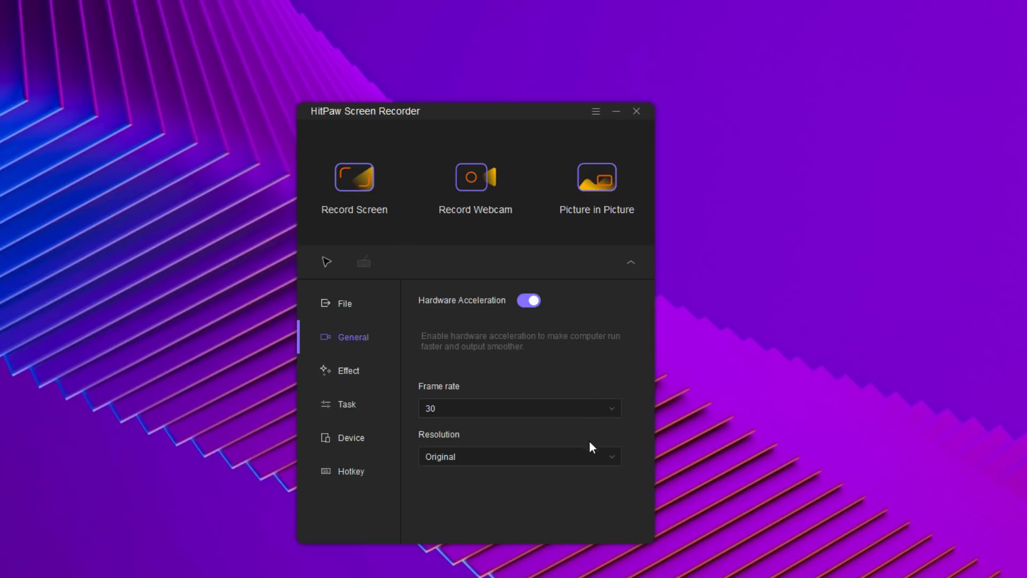
left_click(607, 457)
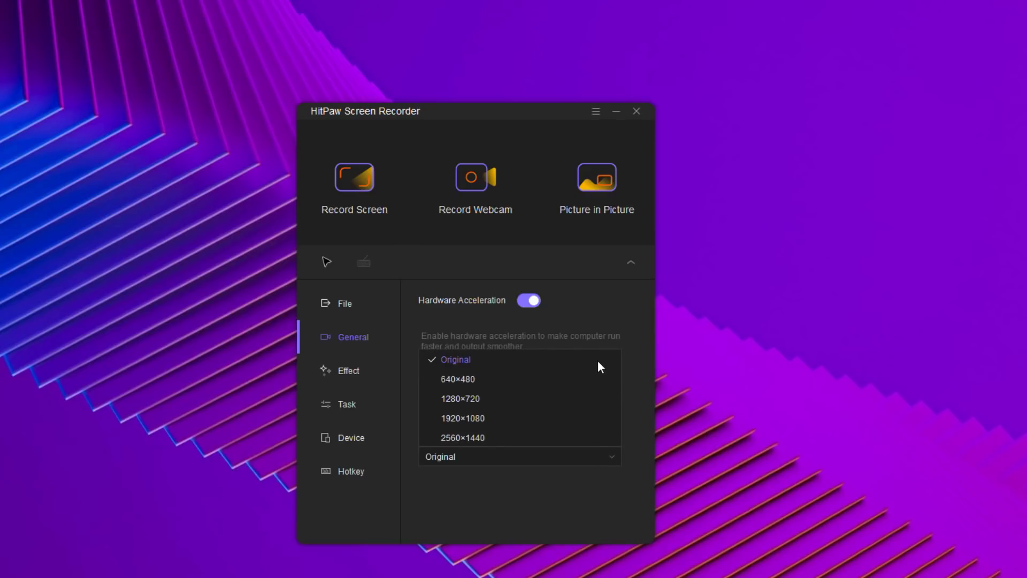
left_click(591, 478)
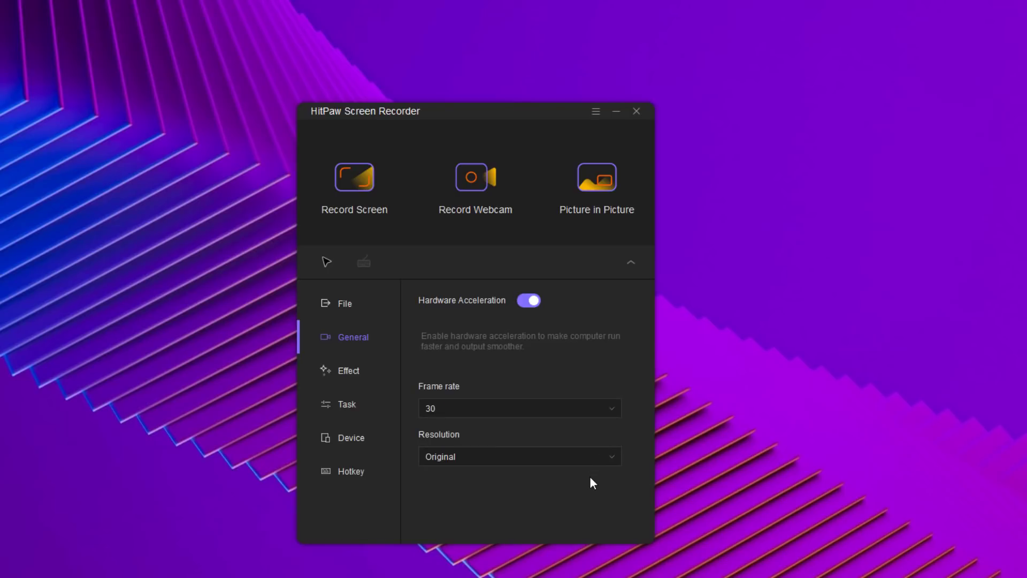
Step: In Effect settings, make the cursor highlight yellow and turn on Show keystrokes
left_click(360, 371)
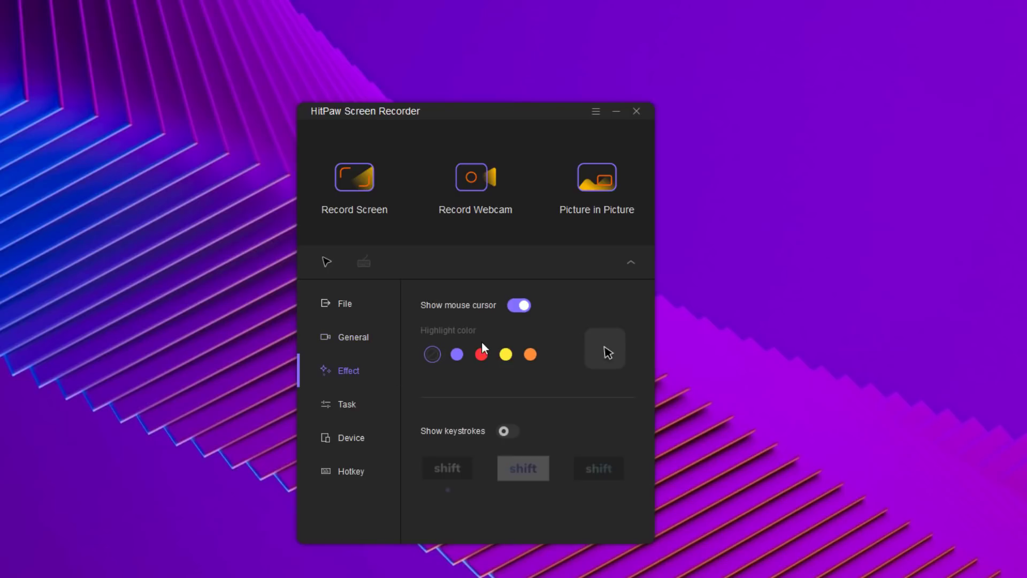
left_click(457, 354)
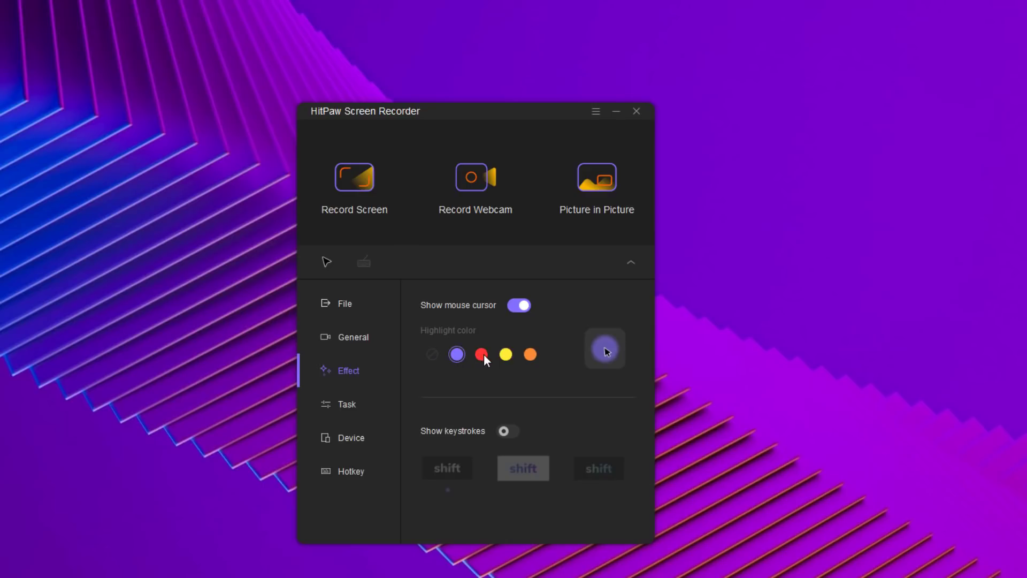
left_click(482, 354)
left_click(505, 355)
left_click(512, 431)
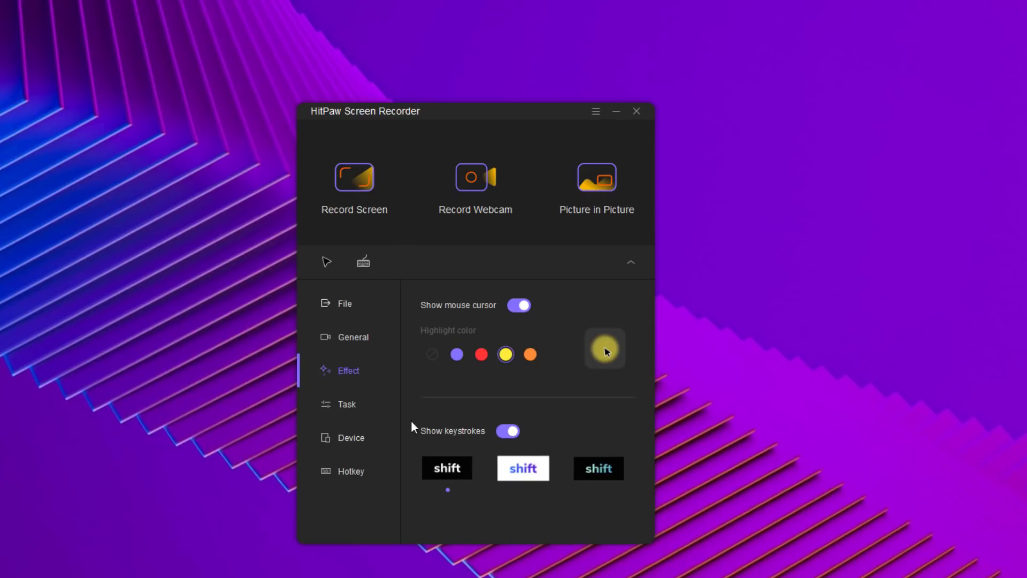
Step: In the Task settings, toggle split-by-Duration on and back off
left_click(354, 404)
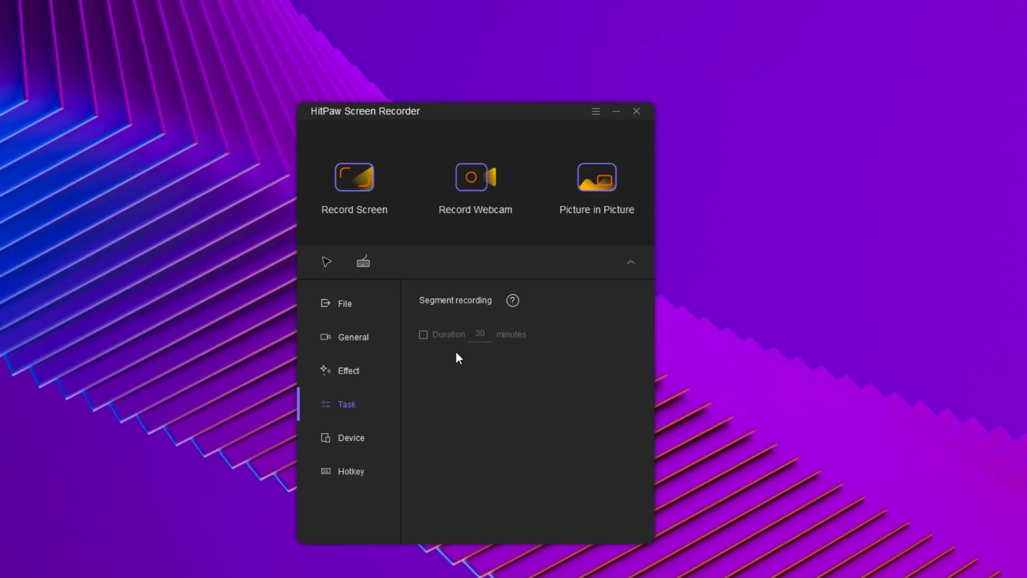
left_click(423, 335)
left_click(424, 335)
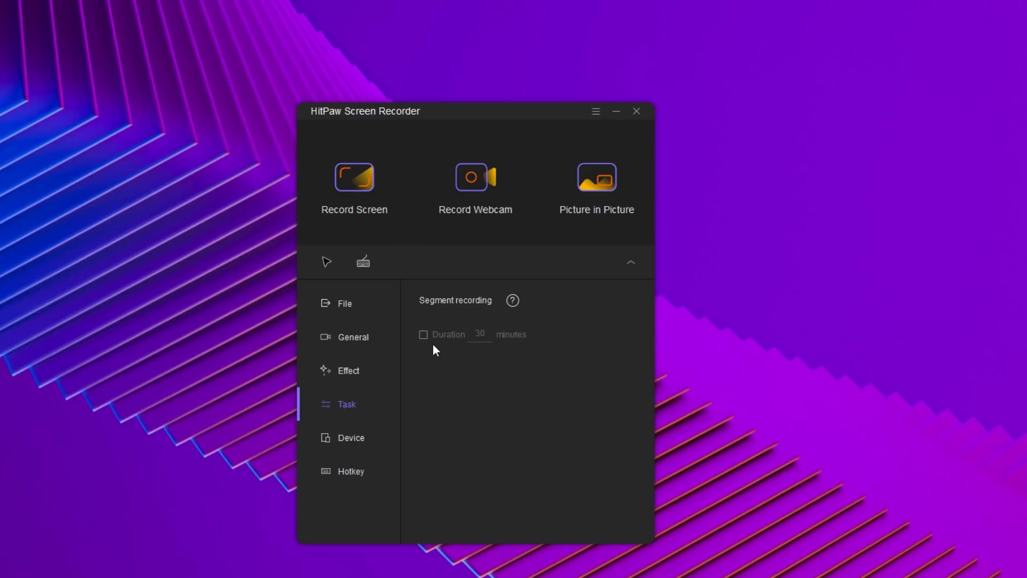
Step: Review the Device and Hotkey settings, then collapse the settings panel
left_click(350, 443)
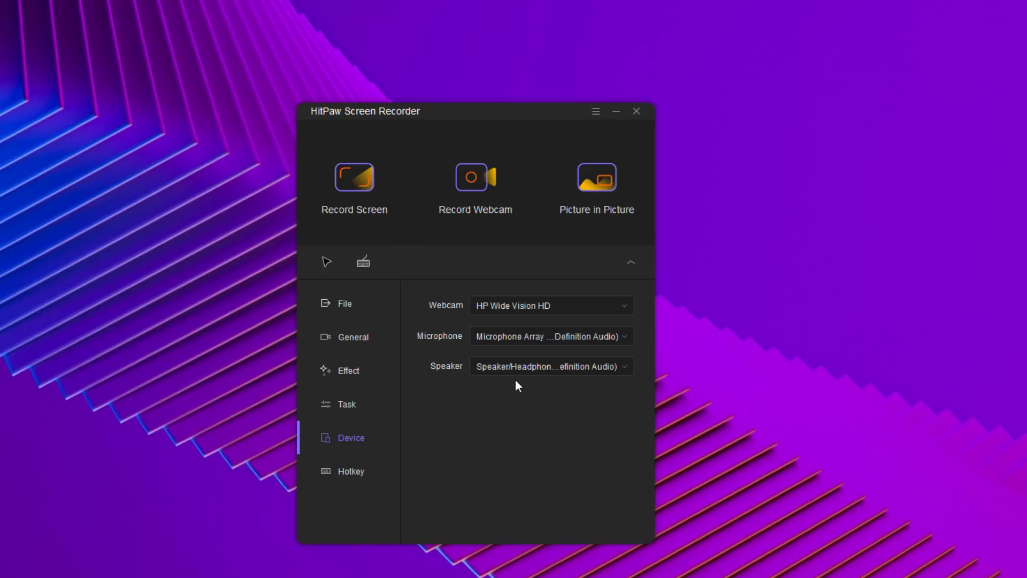
left_click(357, 472)
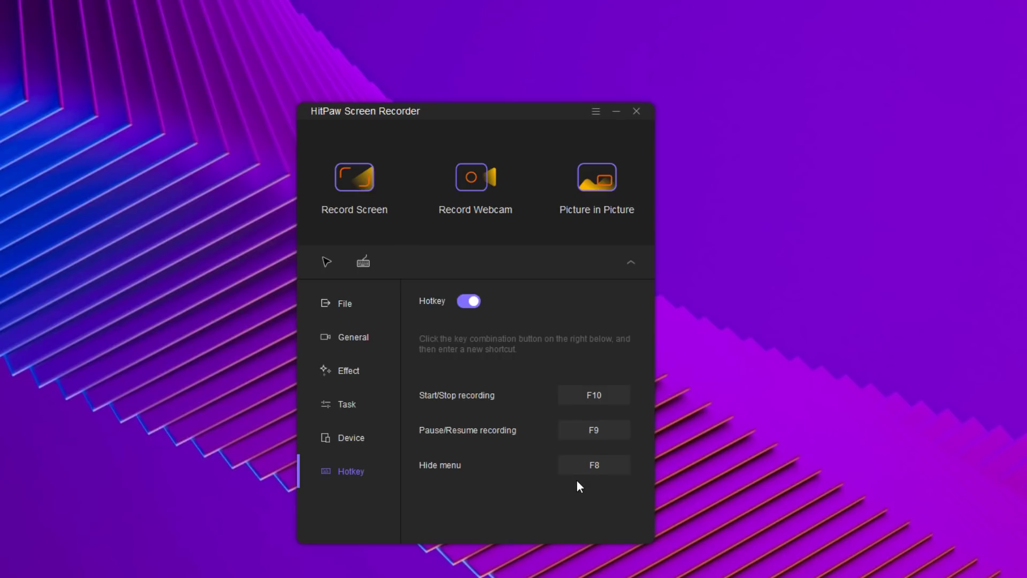
left_click(630, 263)
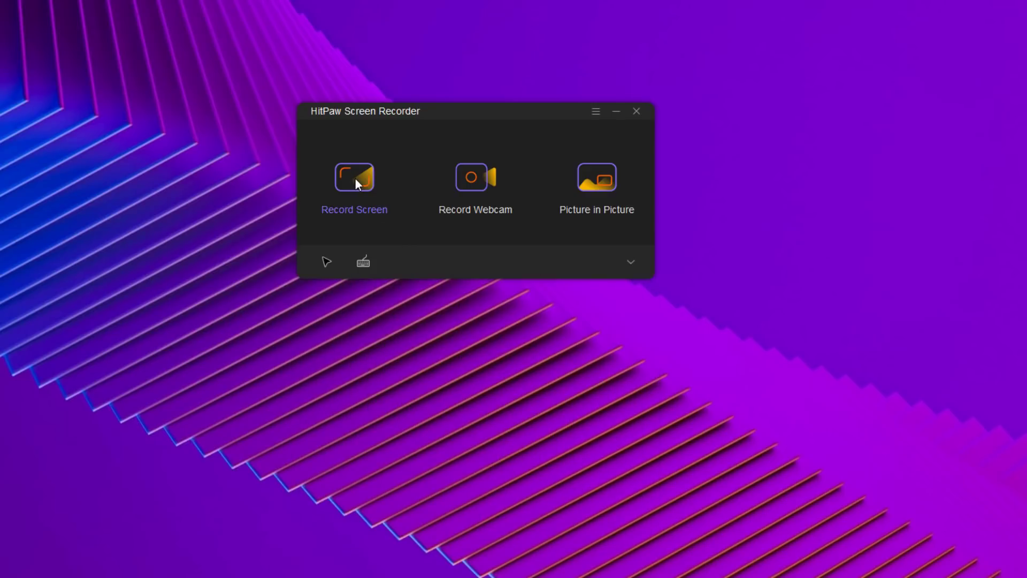
Step: Start a Record Screen capture of a 1555 x 809 desktop area
left_click(355, 179)
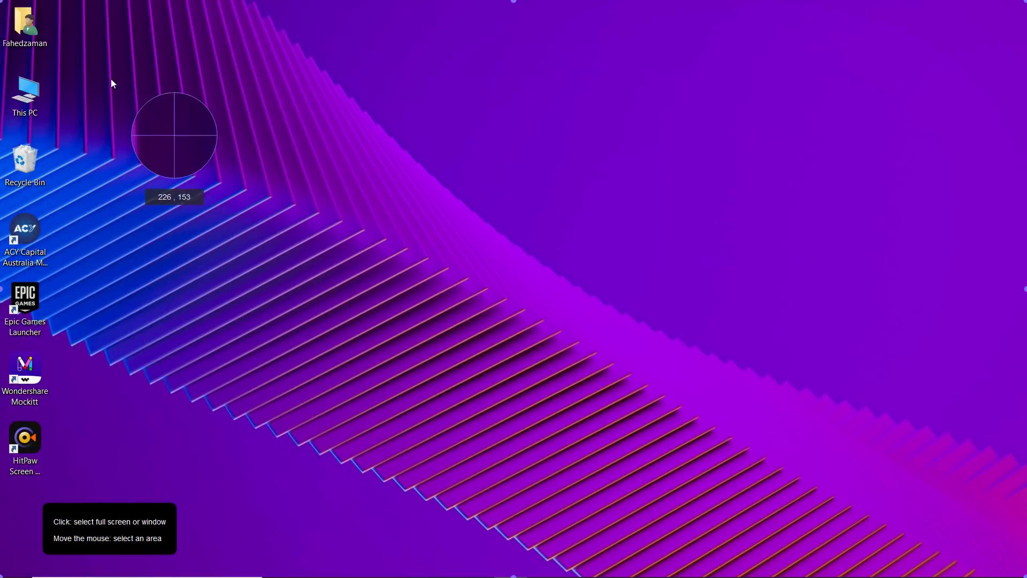
left_click_drag(110, 79, 942, 510)
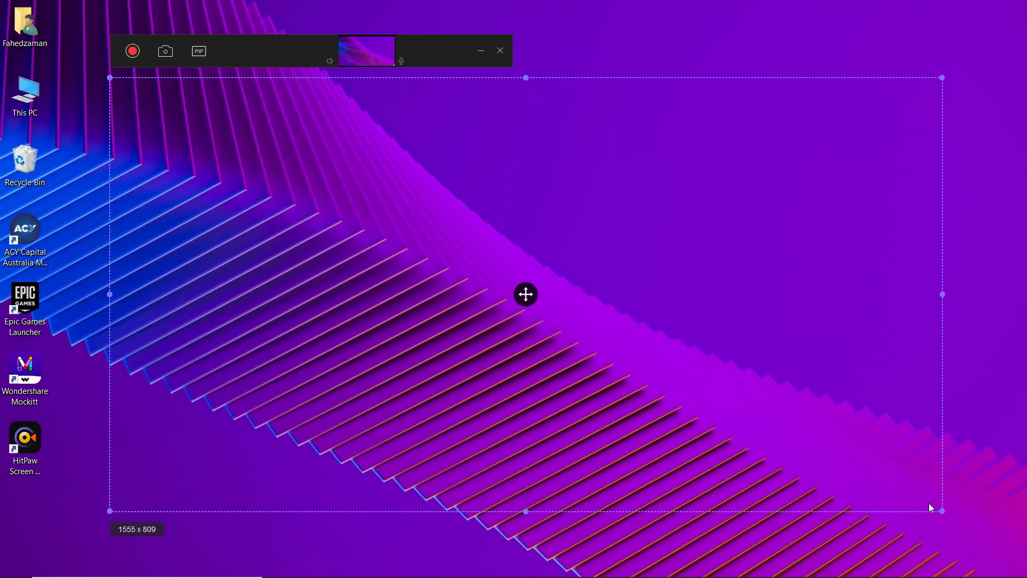
left_click(135, 50)
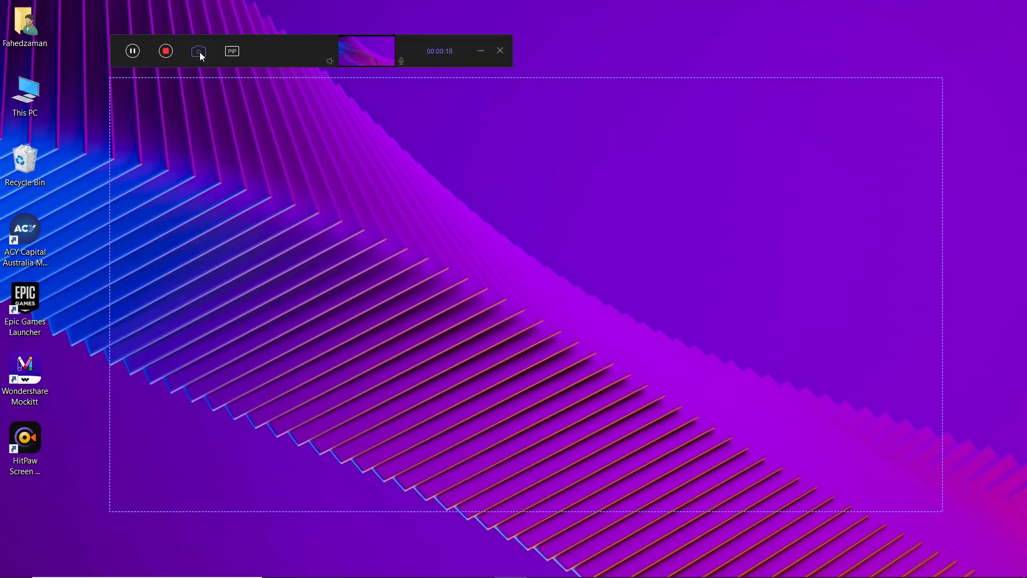
Step: Add the picture-in-picture webcam overlay, try its layouts, then stop recording
left_click(236, 52)
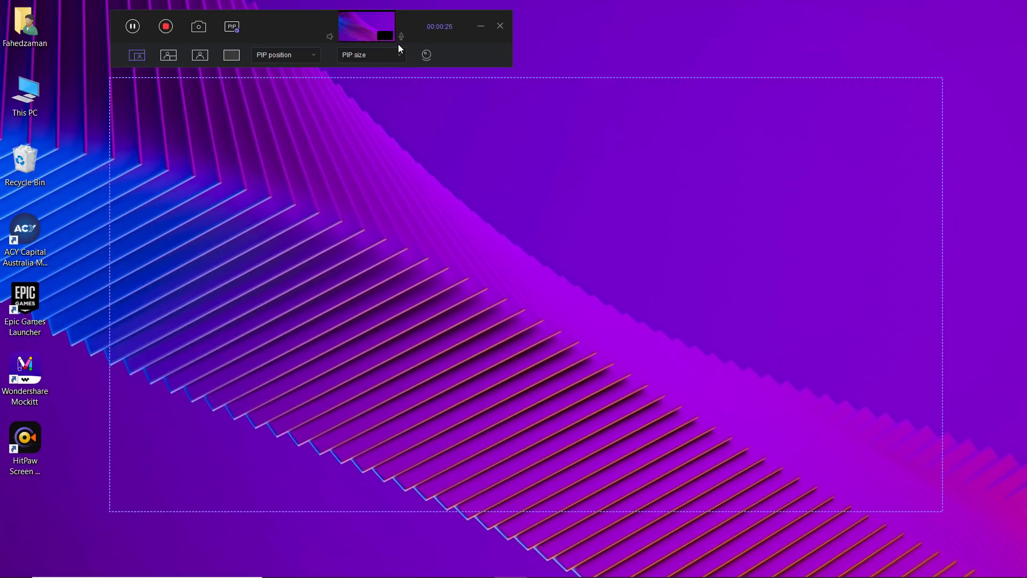
left_click(169, 58)
left_click(199, 56)
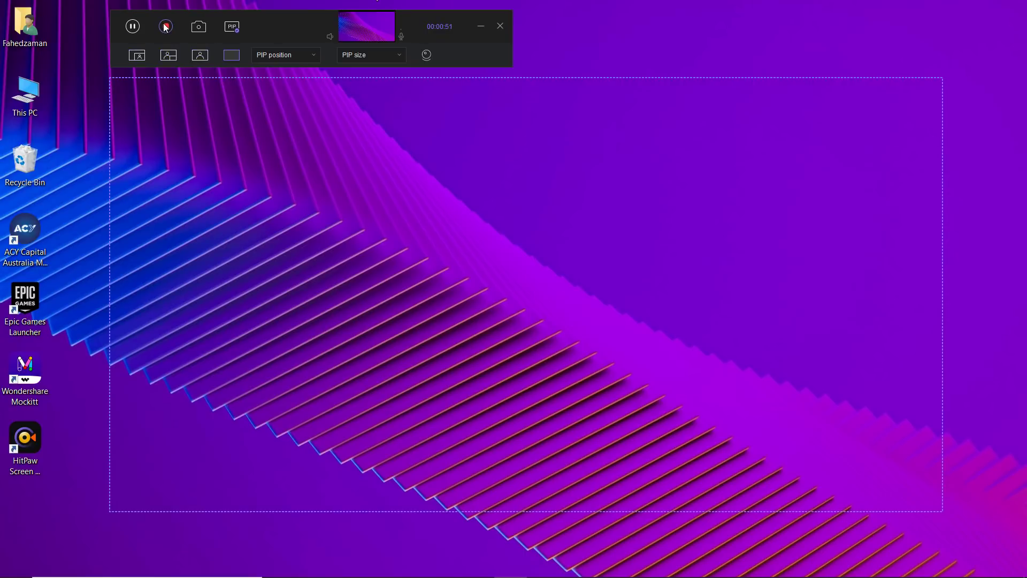
left_click(165, 27)
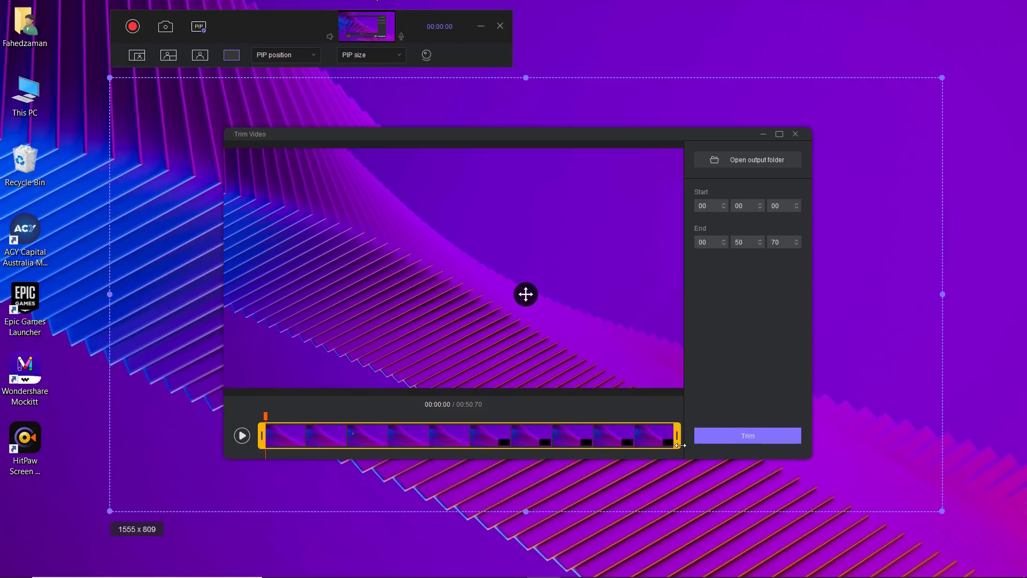
Step: Trim the recording to 00:03:25–00:45:71 and preview the result
left_click_drag(677, 436, 637, 437)
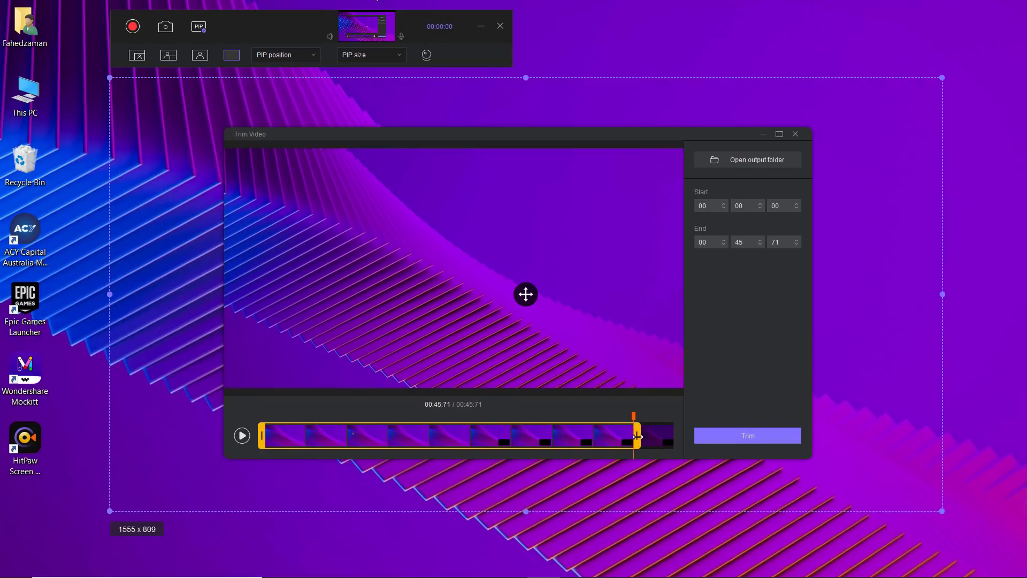
left_click_drag(259, 435, 279, 438)
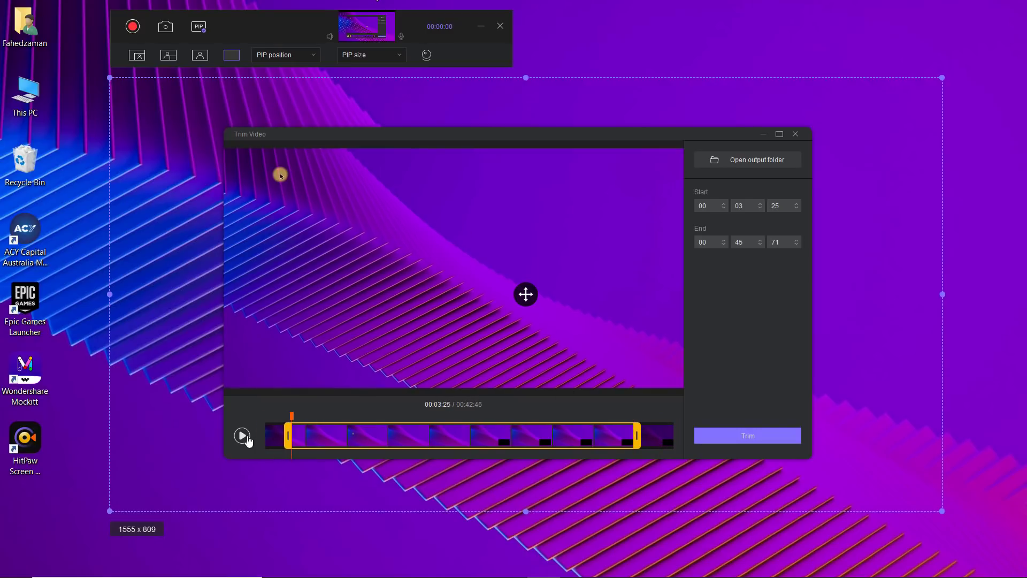
left_click(243, 436)
left_click(354, 435)
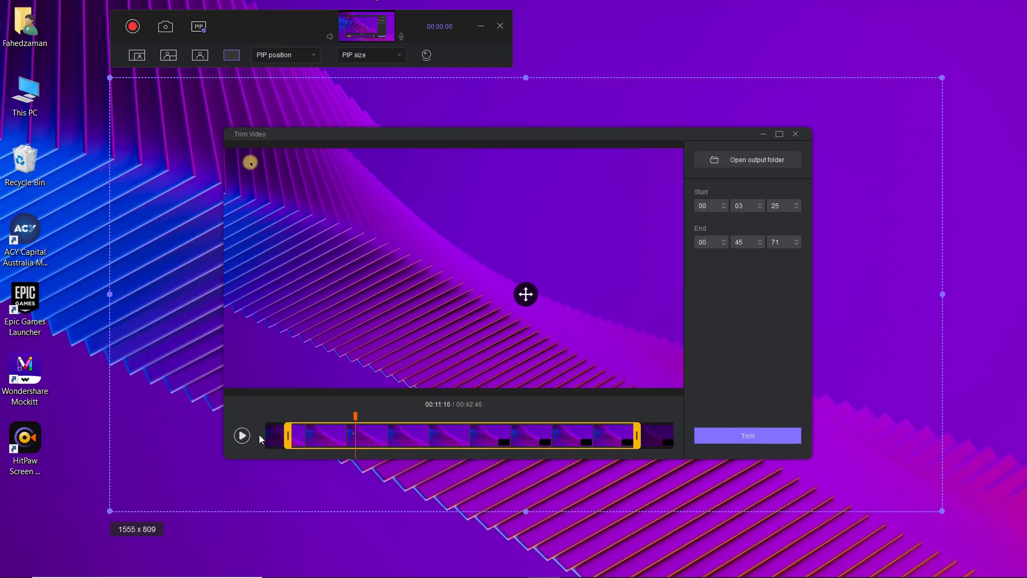
left_click(242, 436)
left_click(242, 436)
Step: Save the trimmed clip as an MP4 in the HitPaw videos folder
left_click(734, 439)
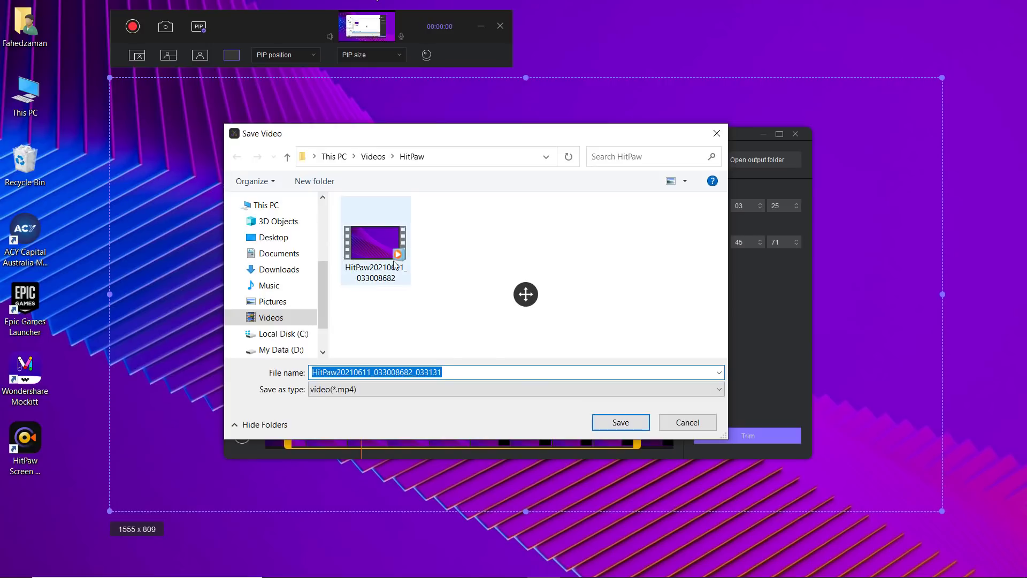
mouse_move(384, 283)
left_click(610, 423)
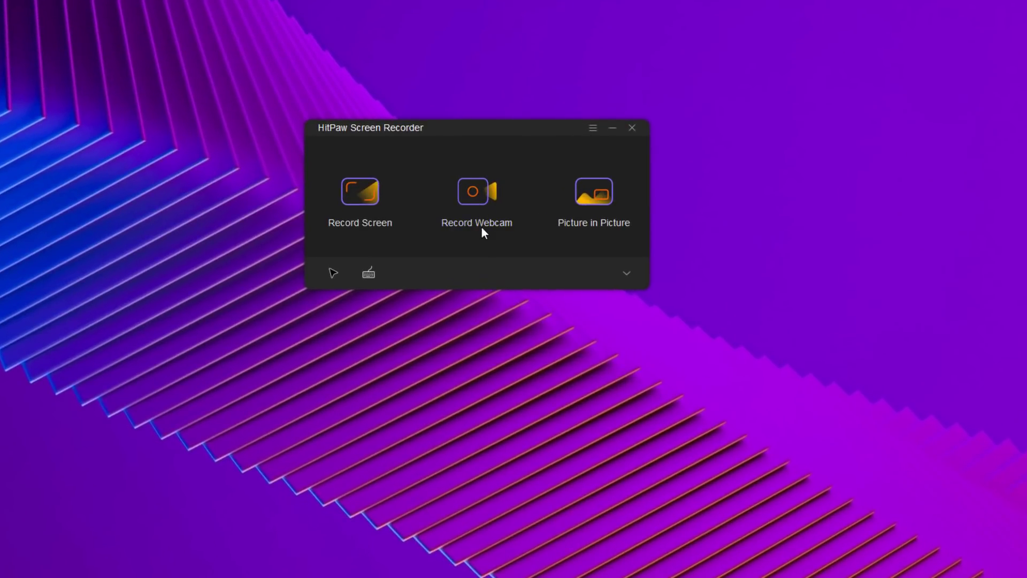
left_click(479, 201)
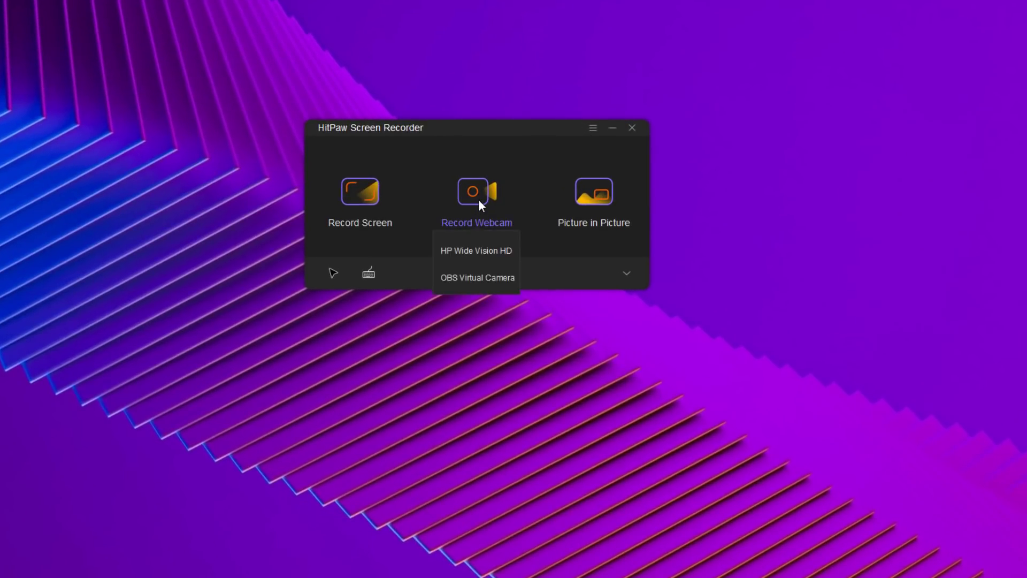
left_click(479, 251)
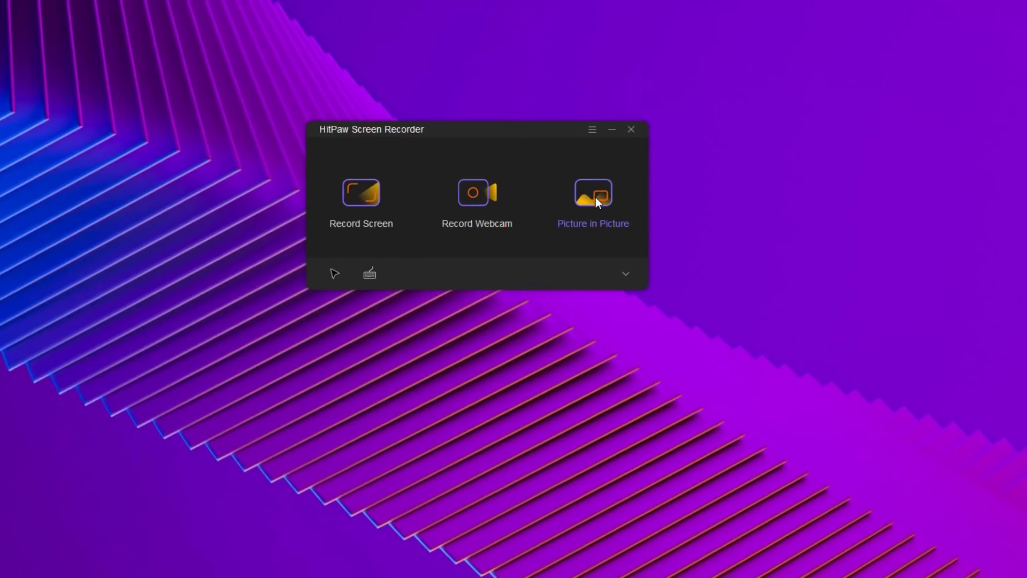
Step: Mark a 1560 x 905 Picture in Picture area and settle on the Screen + Webcam layout
left_click(596, 196)
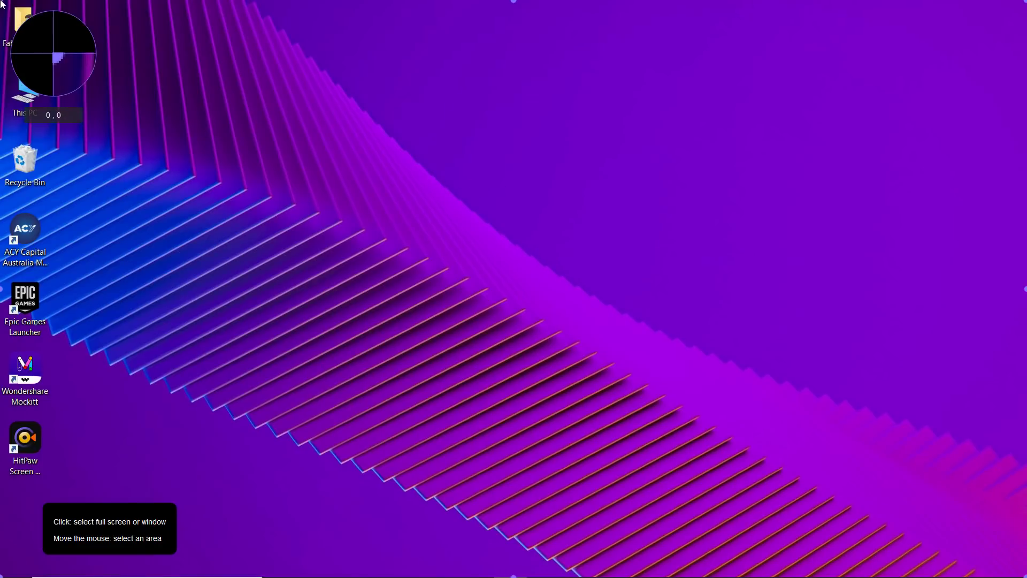
left_click_drag(0, 0, 834, 484)
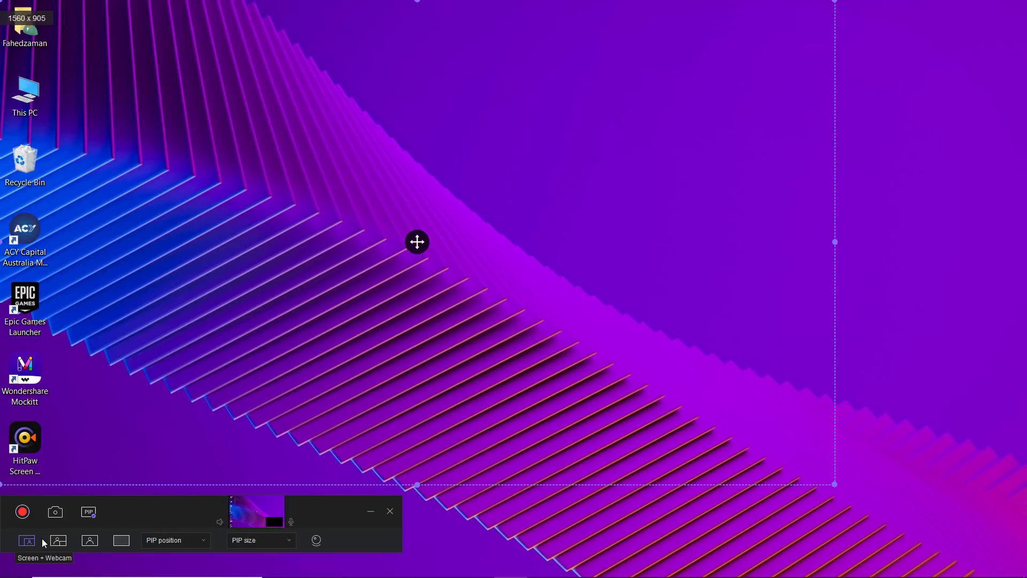
left_click(58, 542)
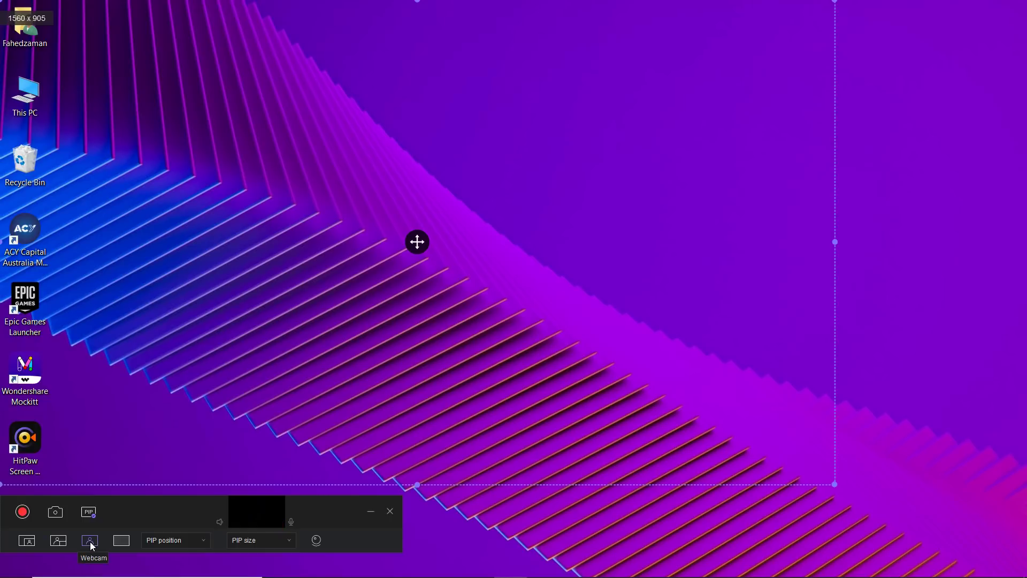
left_click(120, 540)
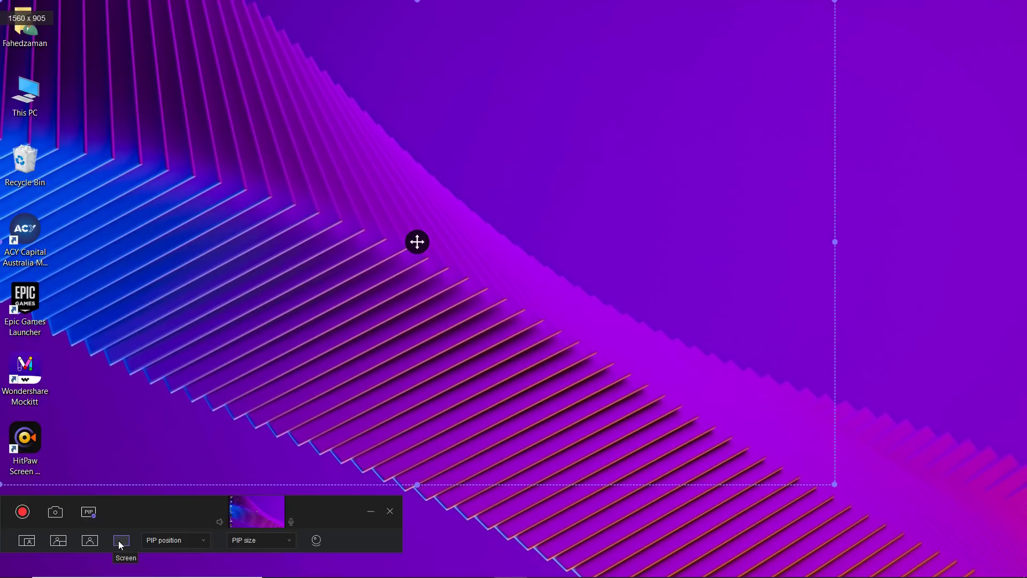
left_click(31, 544)
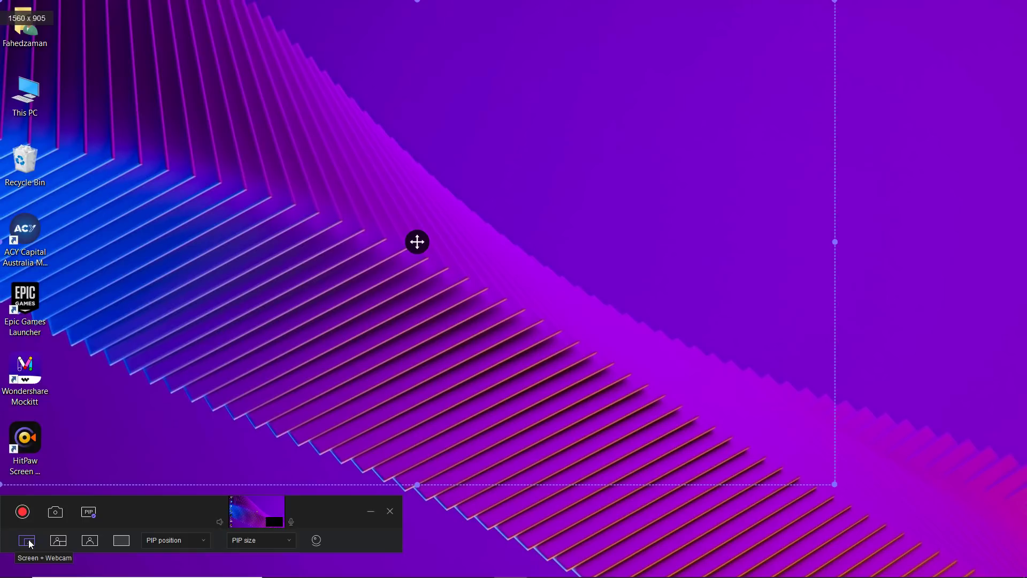
left_click(59, 546)
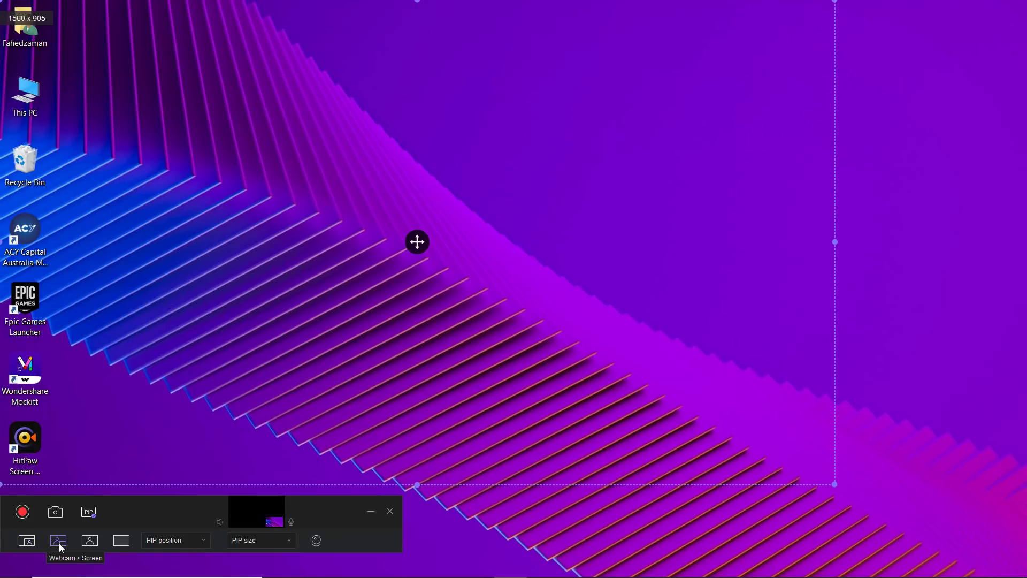
left_click(29, 543)
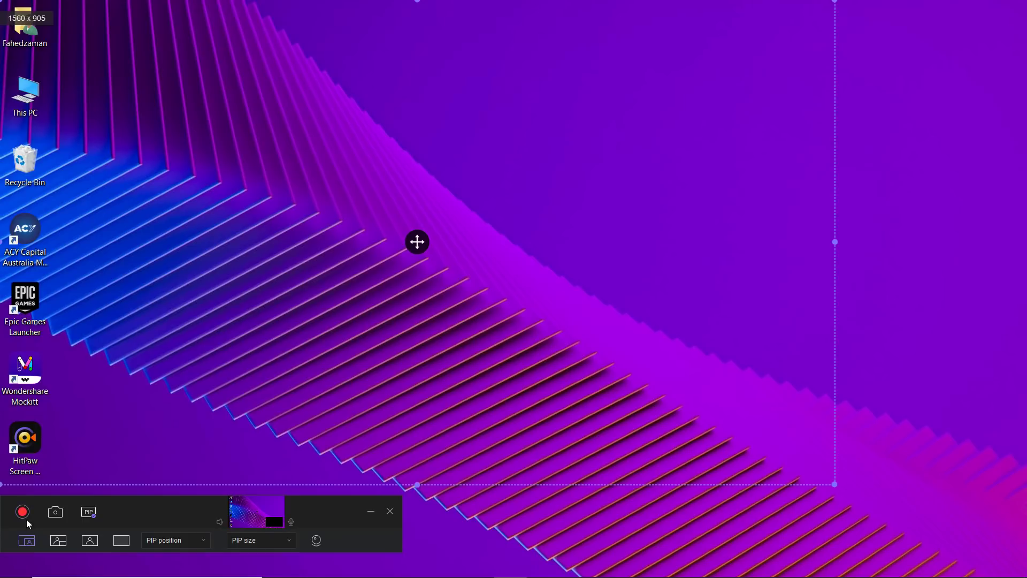
Step: Record the desktop being refreshed via its context menu, then stop the recording
left_click(23, 512)
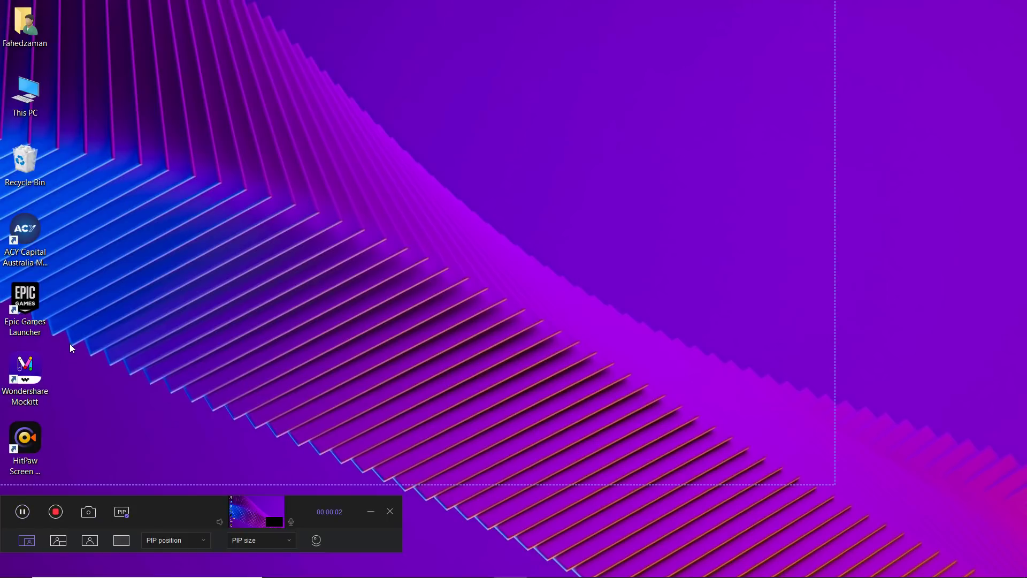
right_click(135, 271)
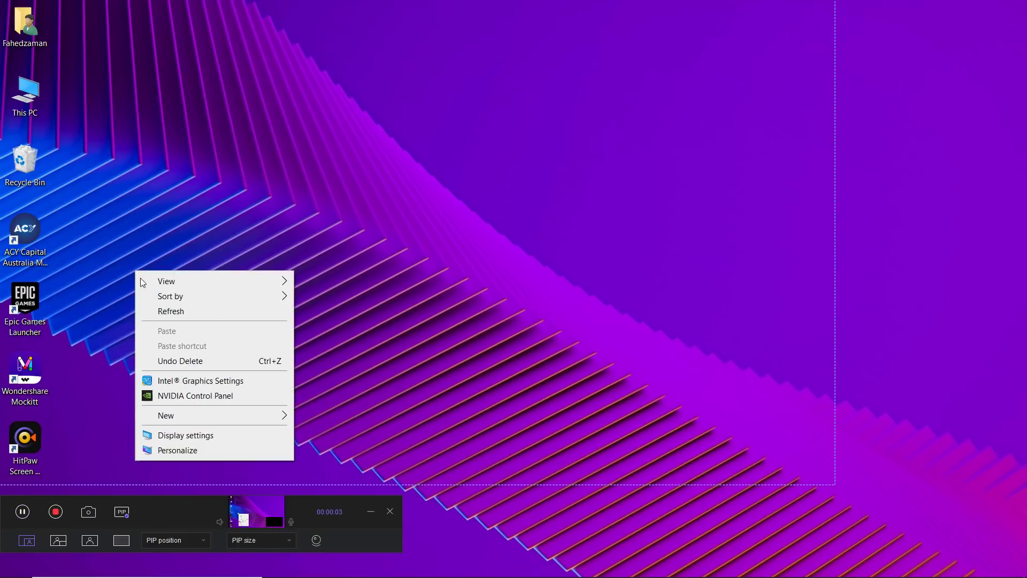
left_click(155, 310)
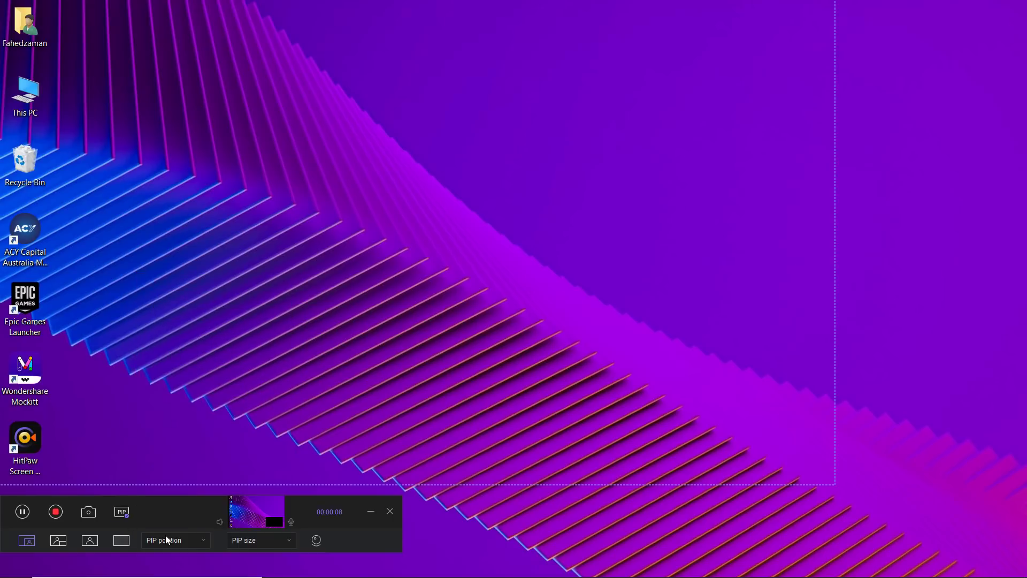
left_click(56, 513)
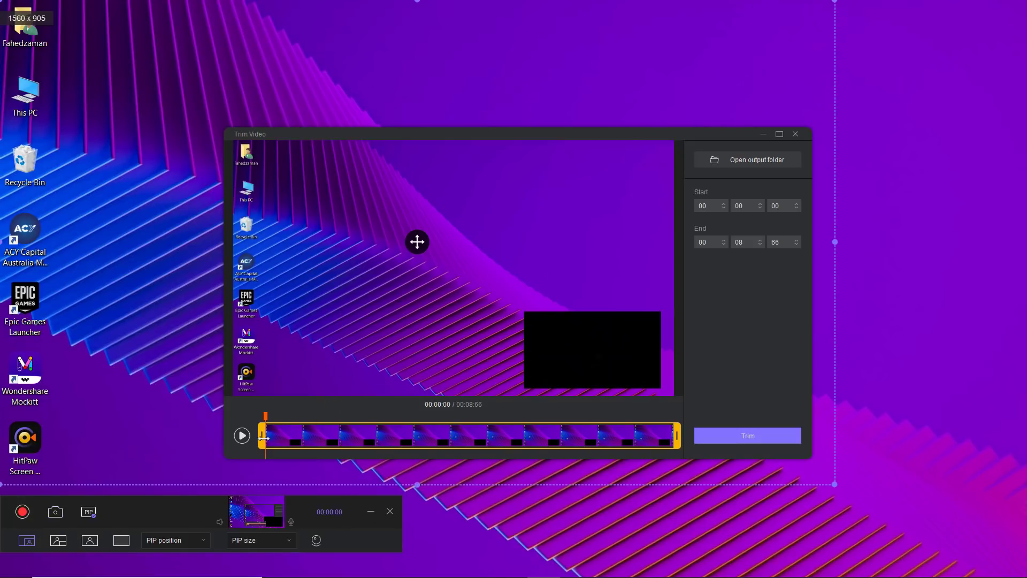
Step: Trim the clip's end back to 00:08:10 and save it as an MP4
left_click(346, 436)
left_click(452, 434)
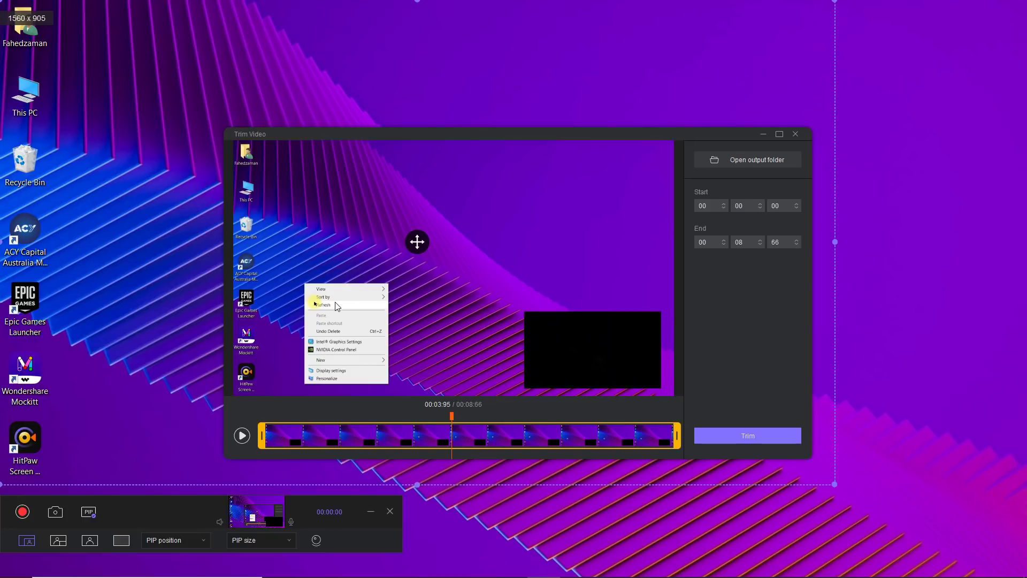
left_click_drag(677, 435, 649, 434)
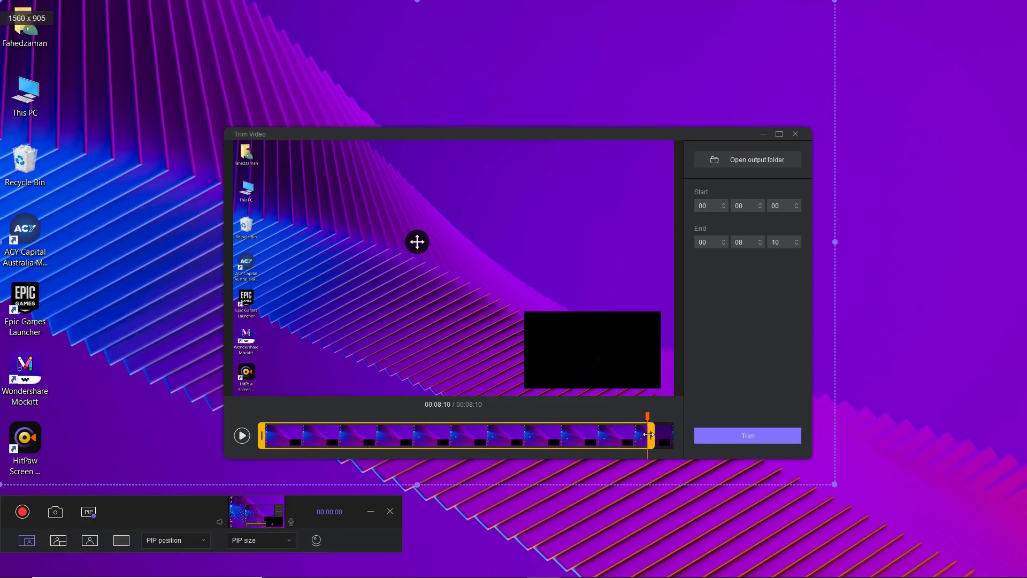
left_click(729, 439)
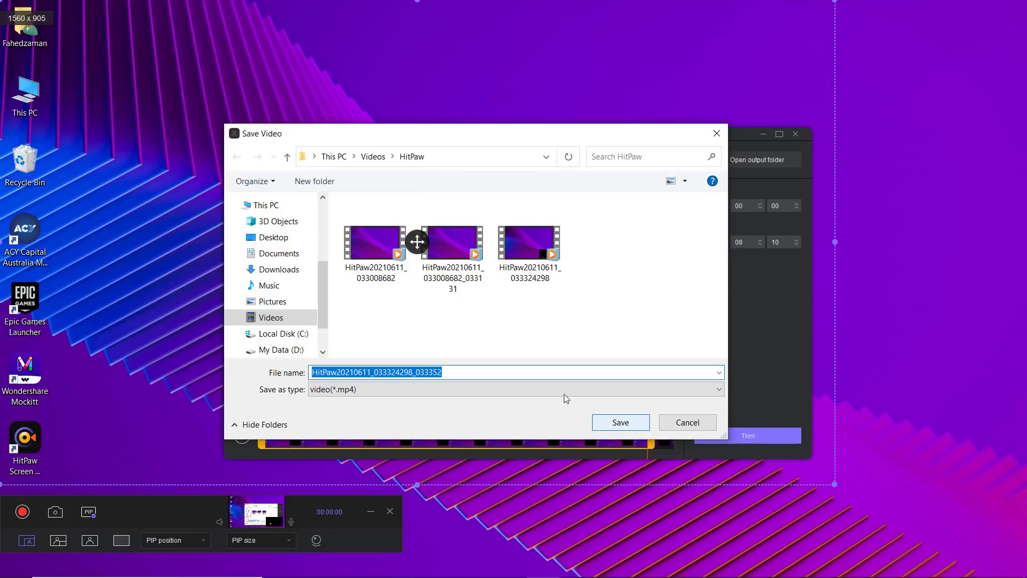
left_click(614, 423)
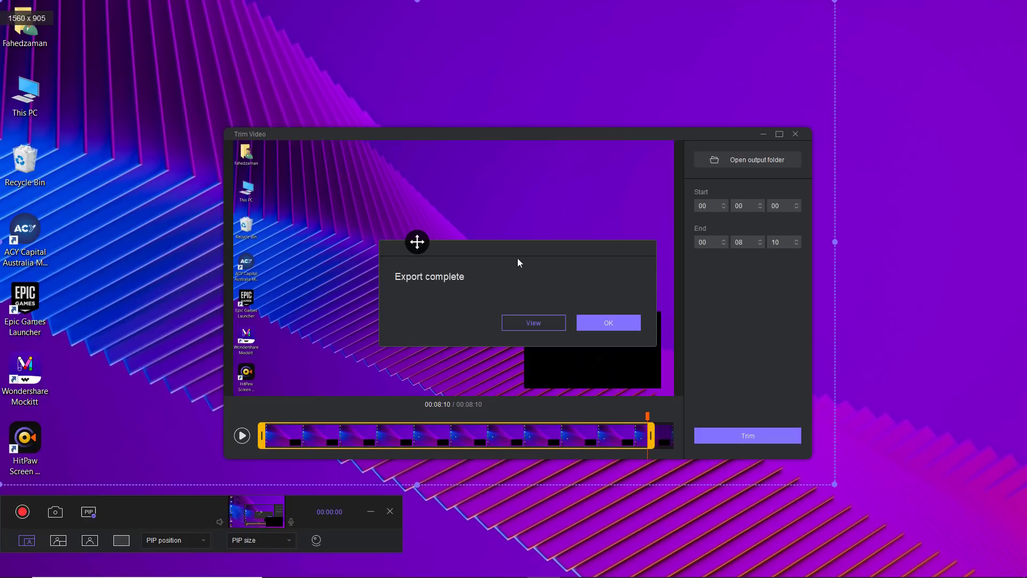
Step: Dismiss the Export complete notice and close the Trim Video window
left_click(626, 326)
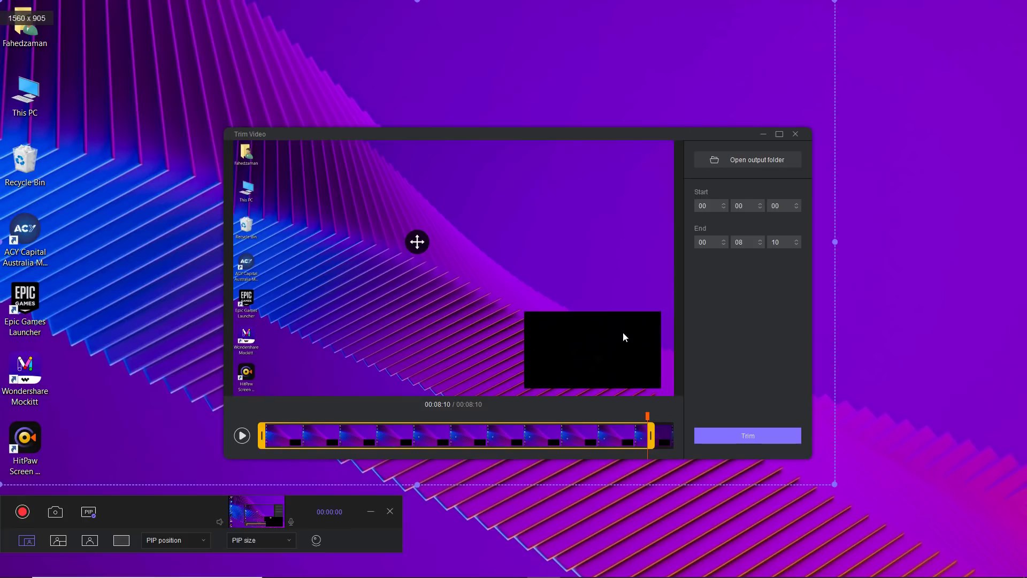
left_click(796, 134)
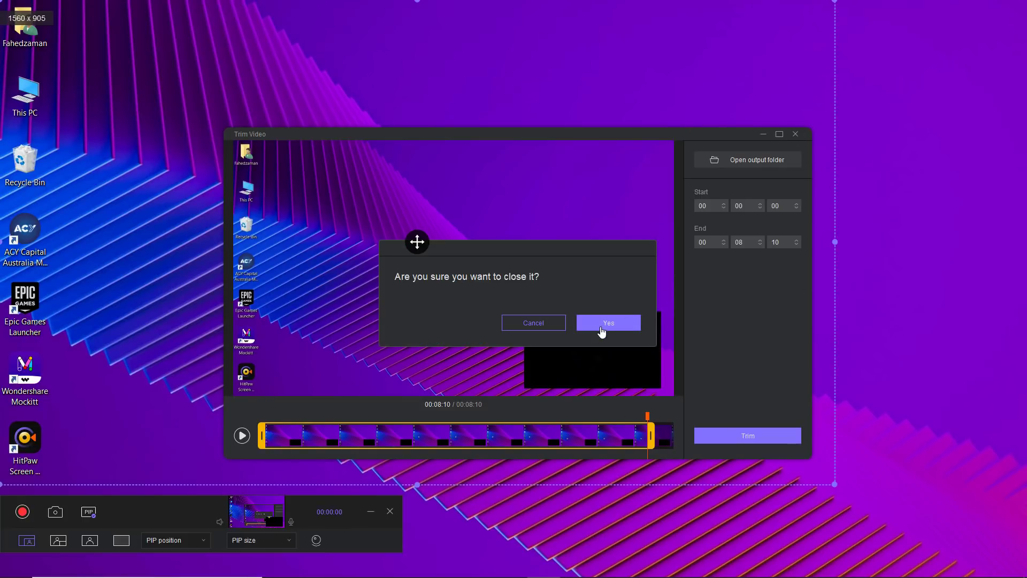